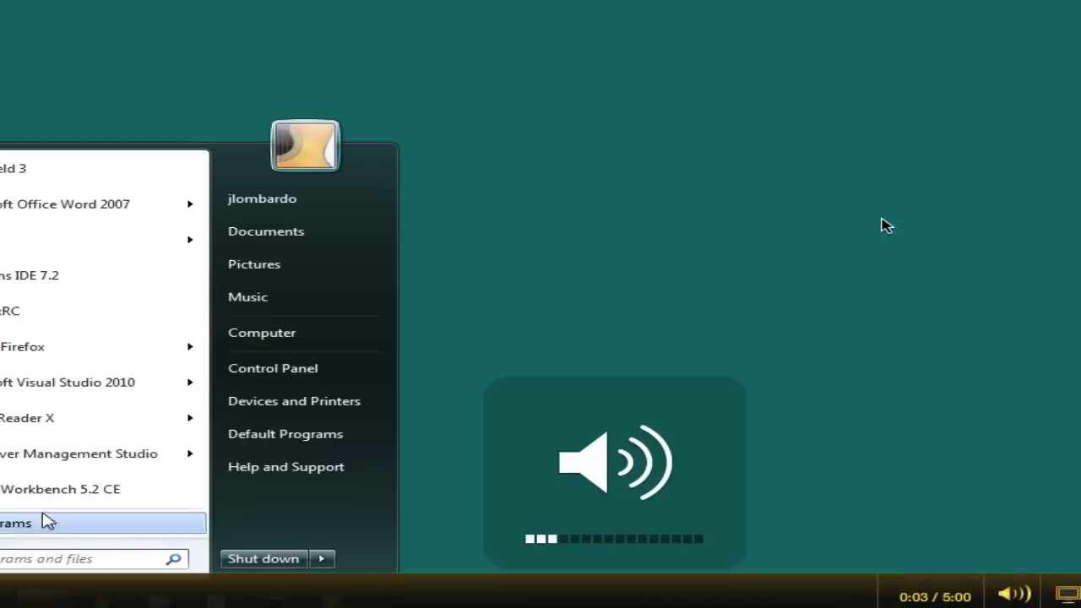
# - Launch Control Panel from the Windows Start menu
pyautogui.click(305, 375)
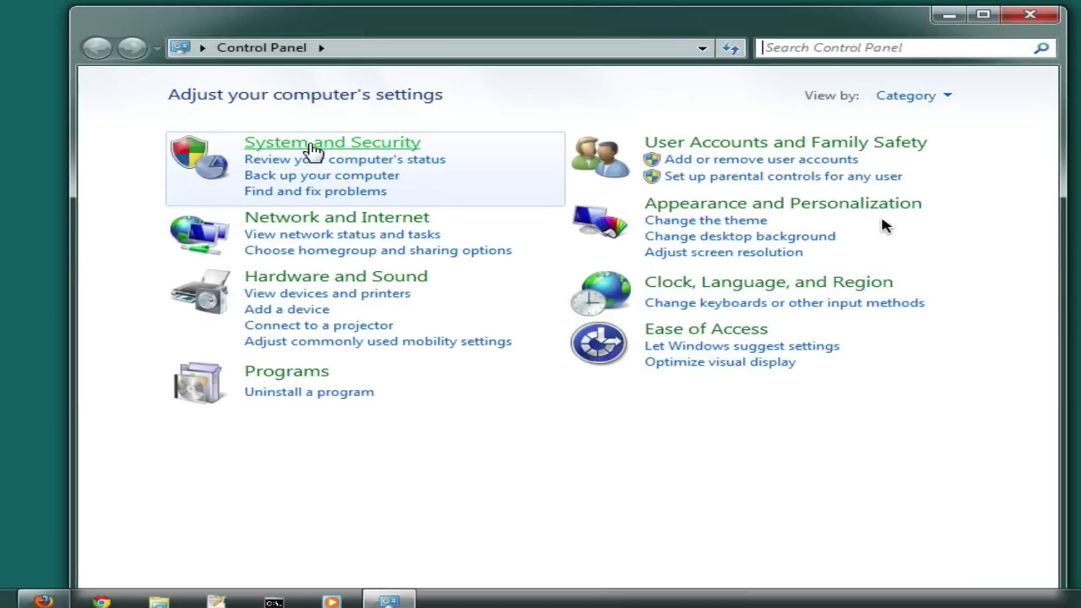
# - Go through System and Security > System to Advanced system settings, with System Properties fully in view
pyautogui.click(307, 150)
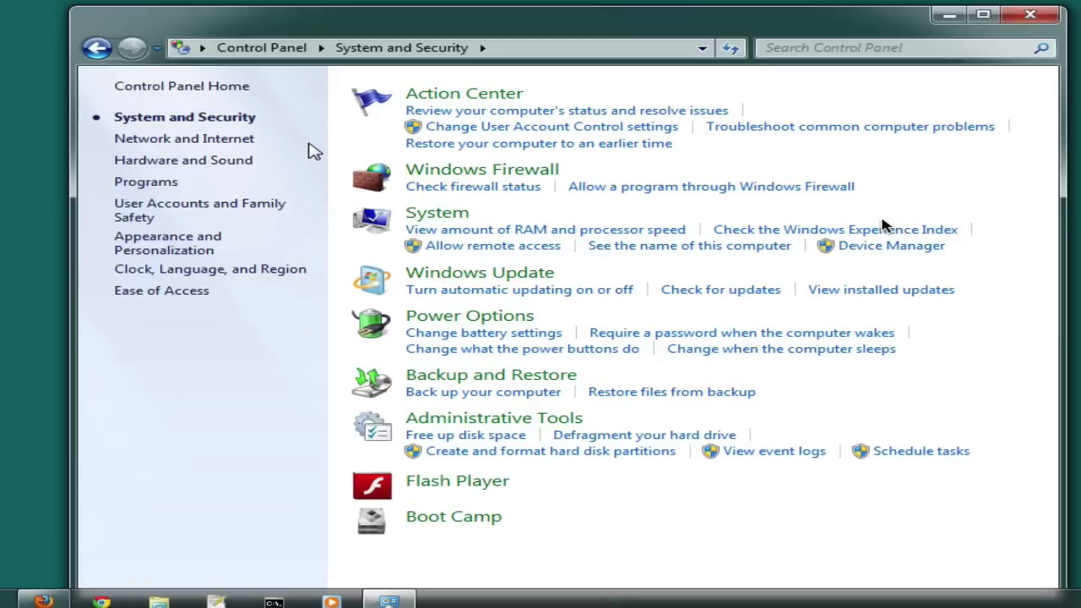
pyautogui.click(436, 213)
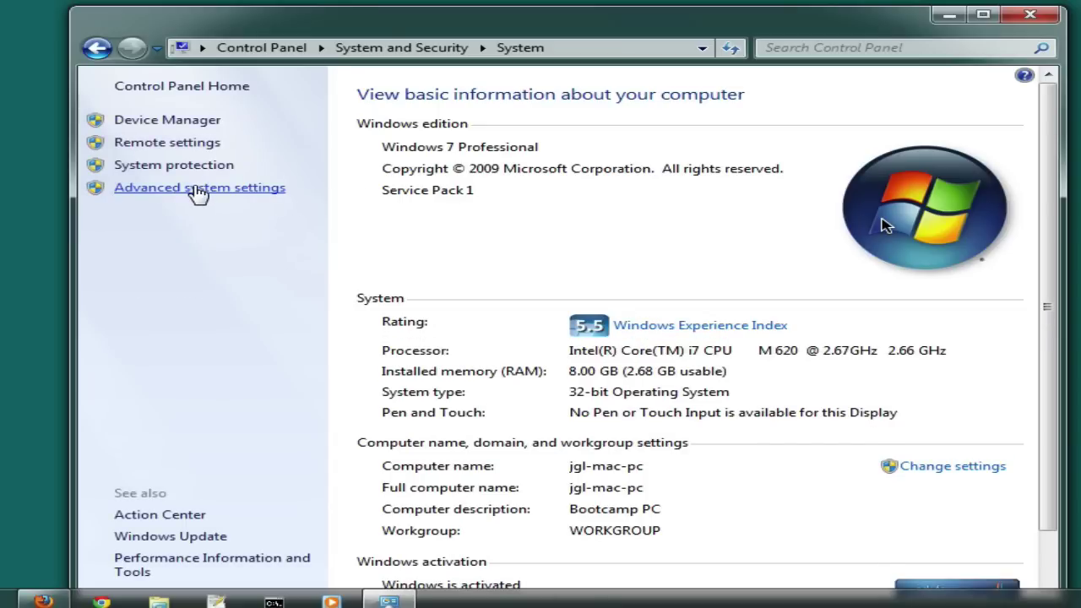
pyautogui.click(217, 189)
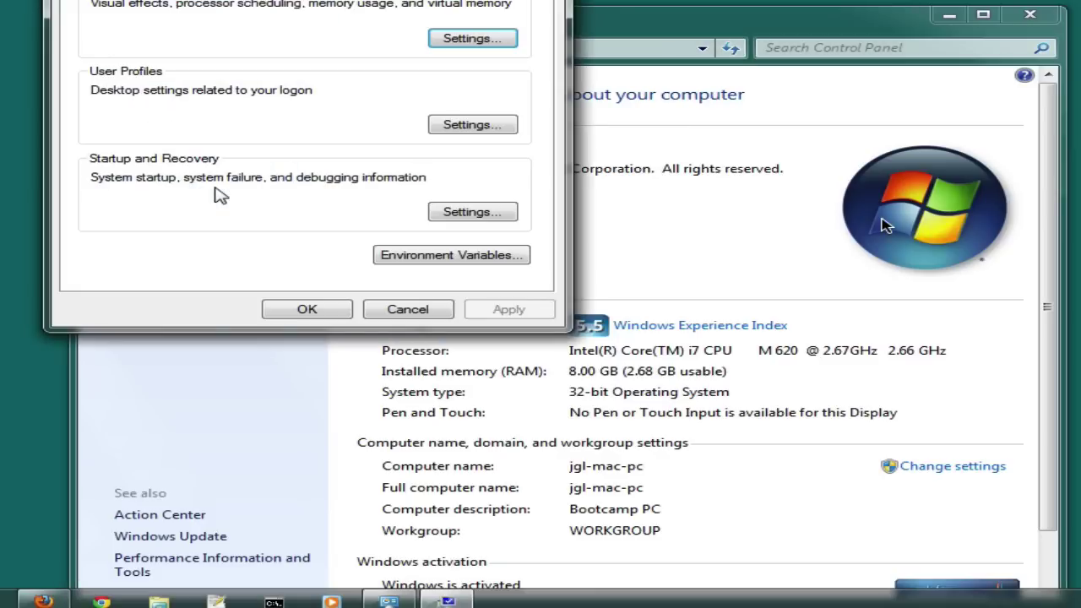
pyautogui.moveTo(420, 0); pyautogui.dragTo(536, 43)
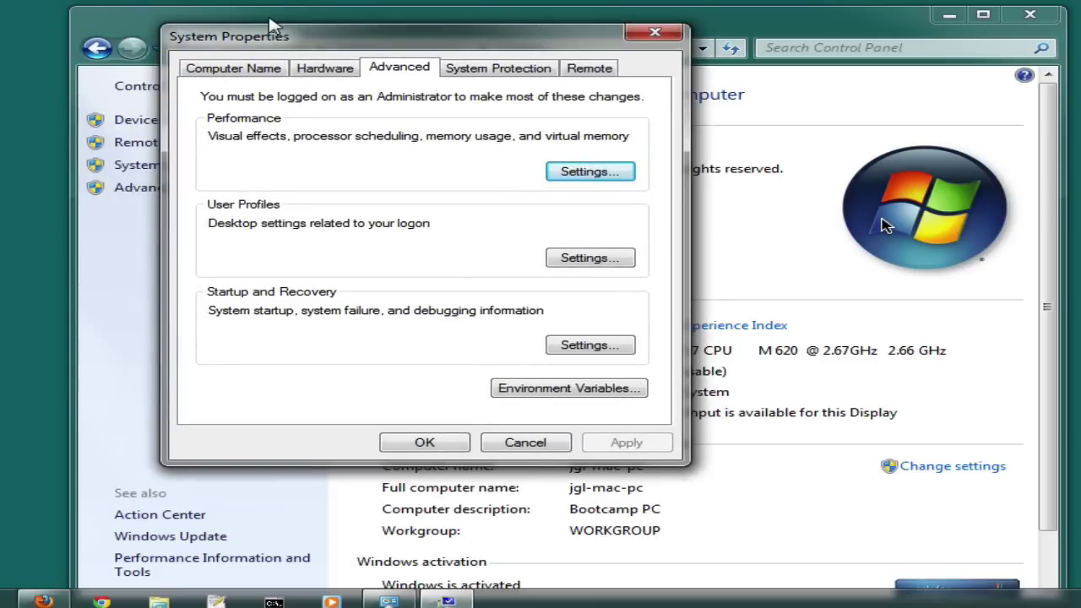
# - Open Environment Variables and select the JAVA_HOME system variable (C:\Program Files\Java\jdk1.7.0_06)
pyautogui.click(559, 388)
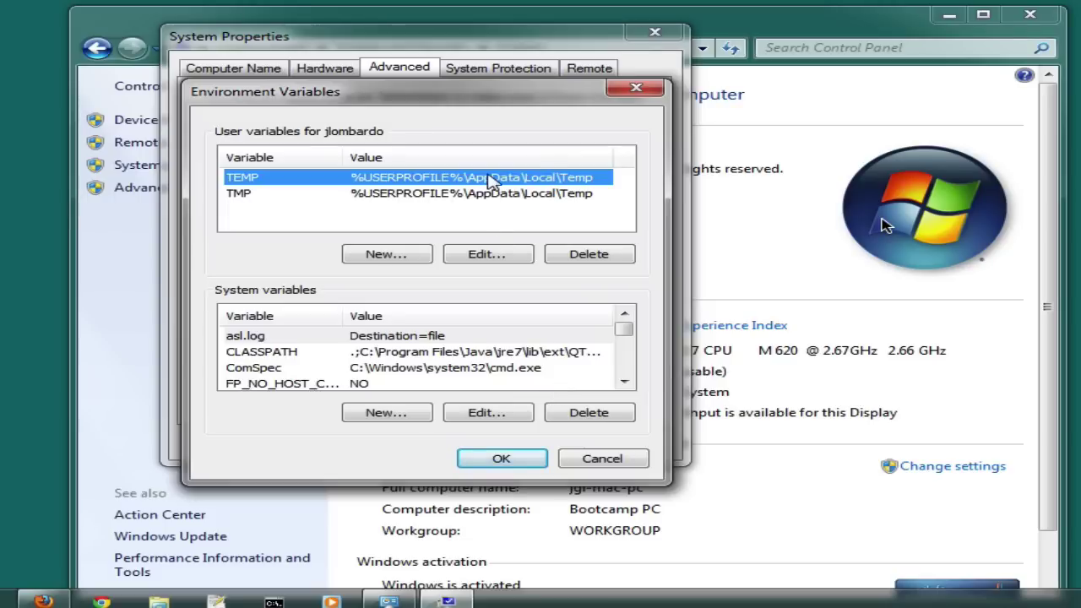
pyautogui.moveTo(470, 91); pyautogui.dragTo(462, 49)
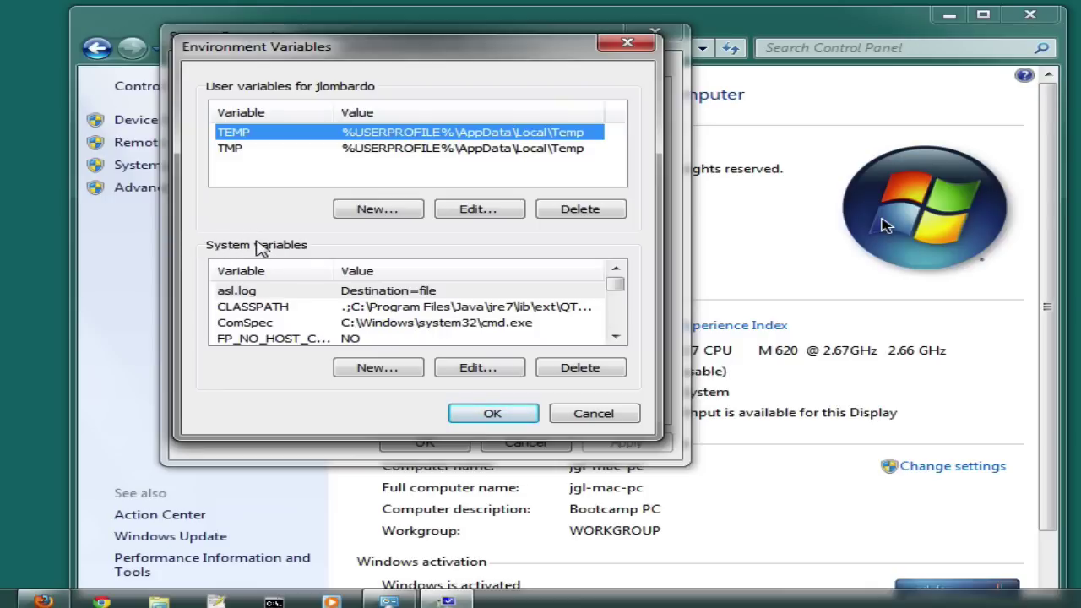
pyautogui.click(614, 336)
pyautogui.click(615, 336)
pyautogui.click(615, 338)
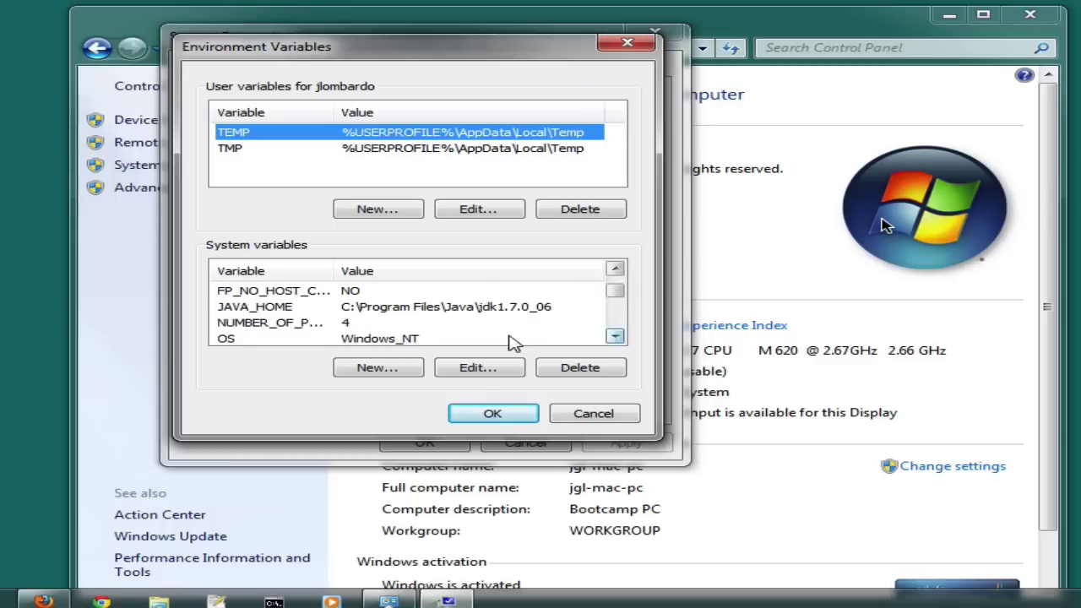
pyautogui.click(243, 307)
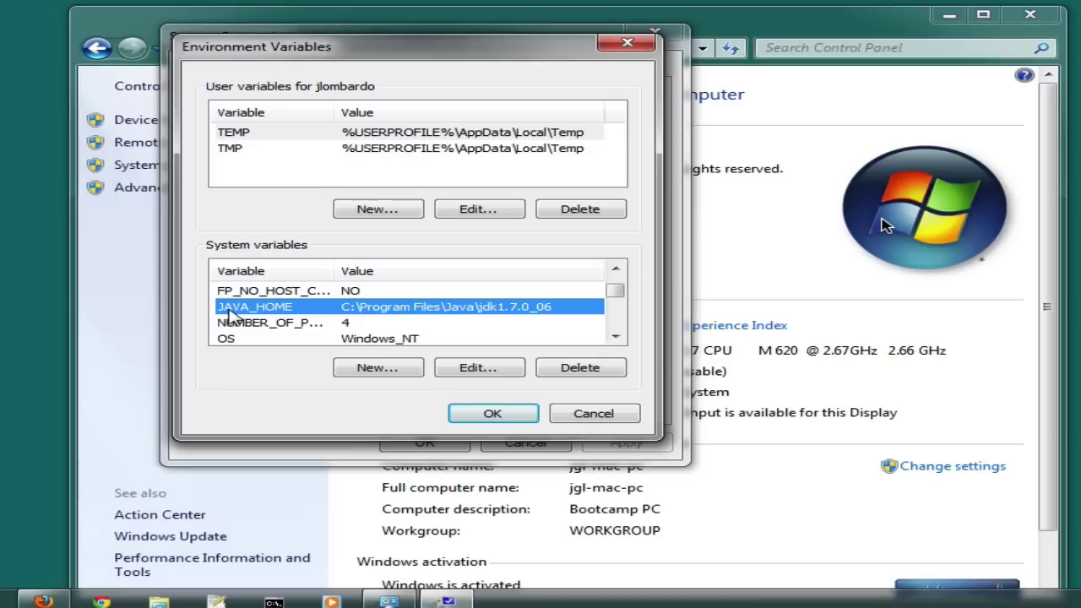
pyautogui.click(363, 373)
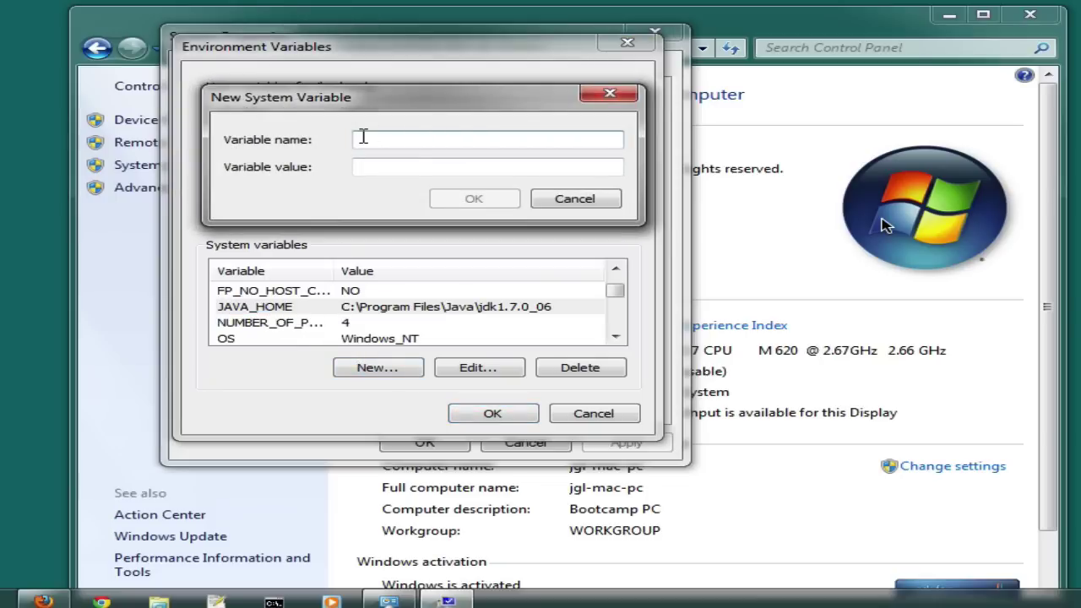
pyautogui.write('JAVA_HOME')
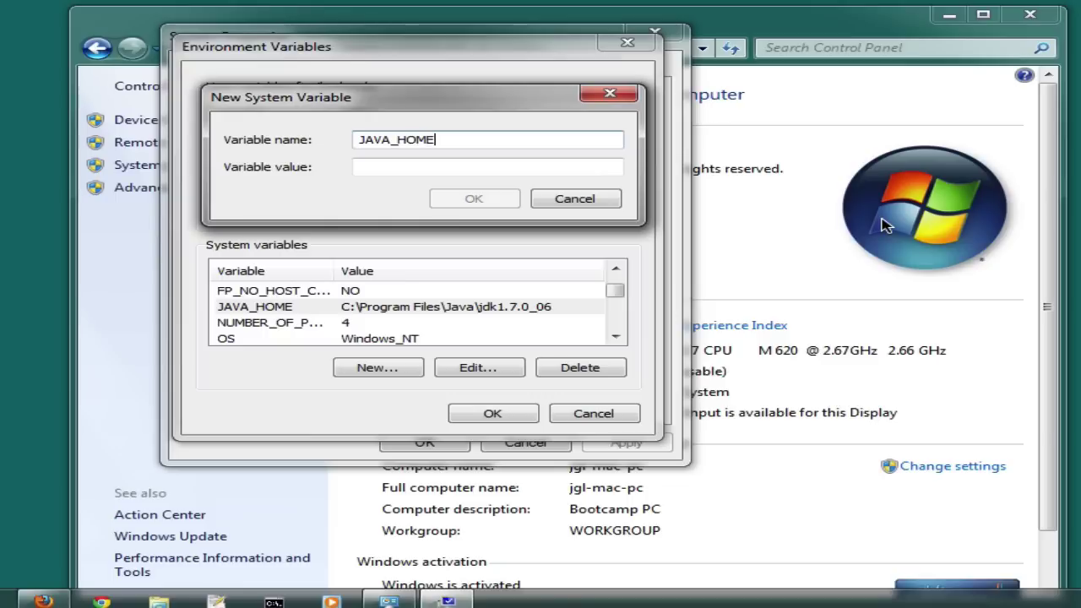
pyautogui.click(397, 167)
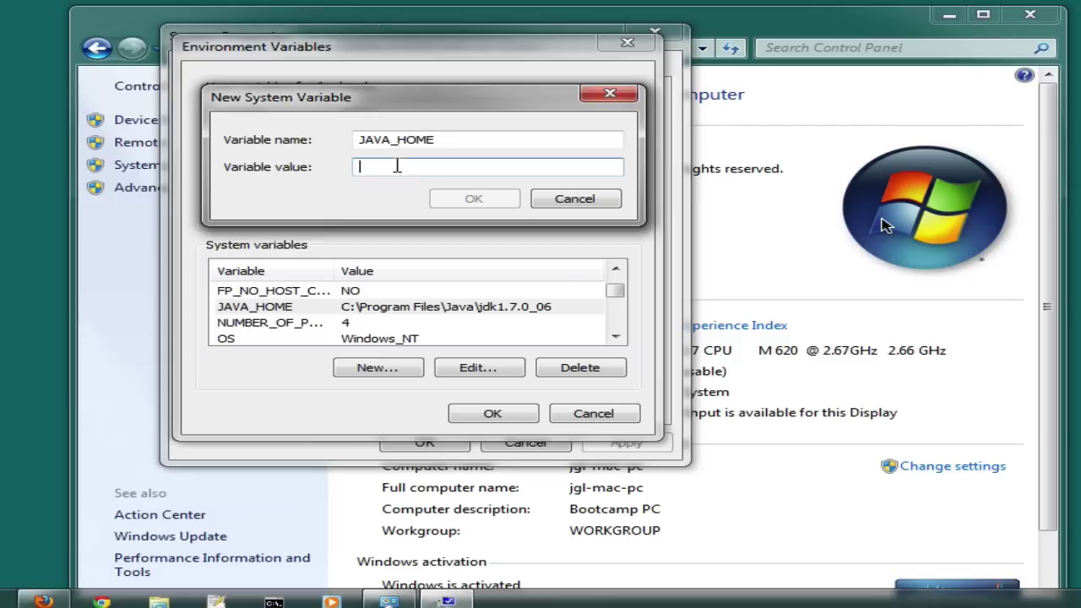
pyautogui.click(590, 202)
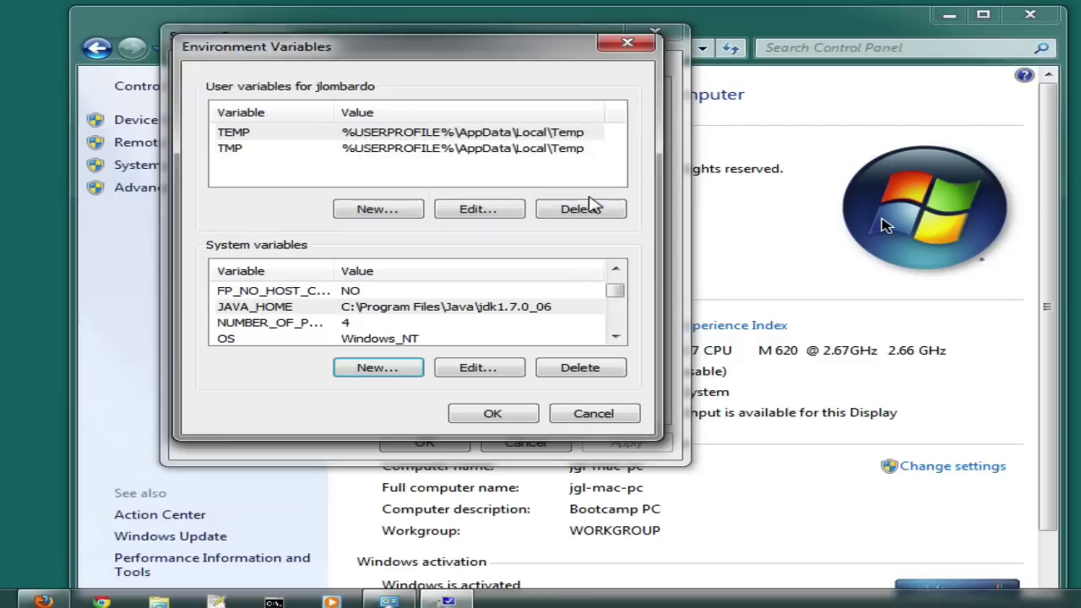
pyautogui.click(272, 308)
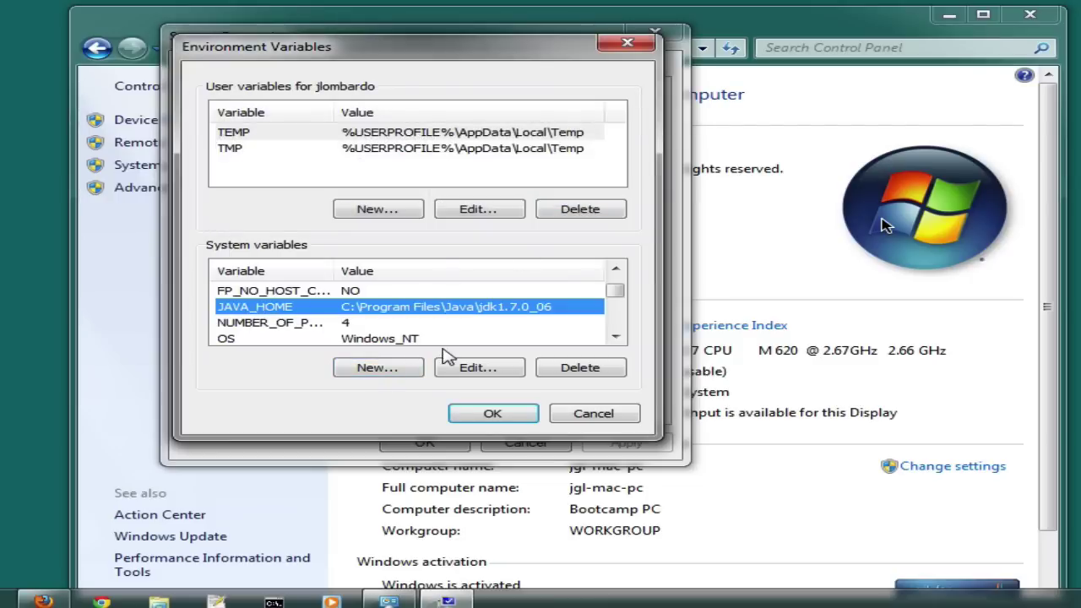
pyautogui.click(482, 369)
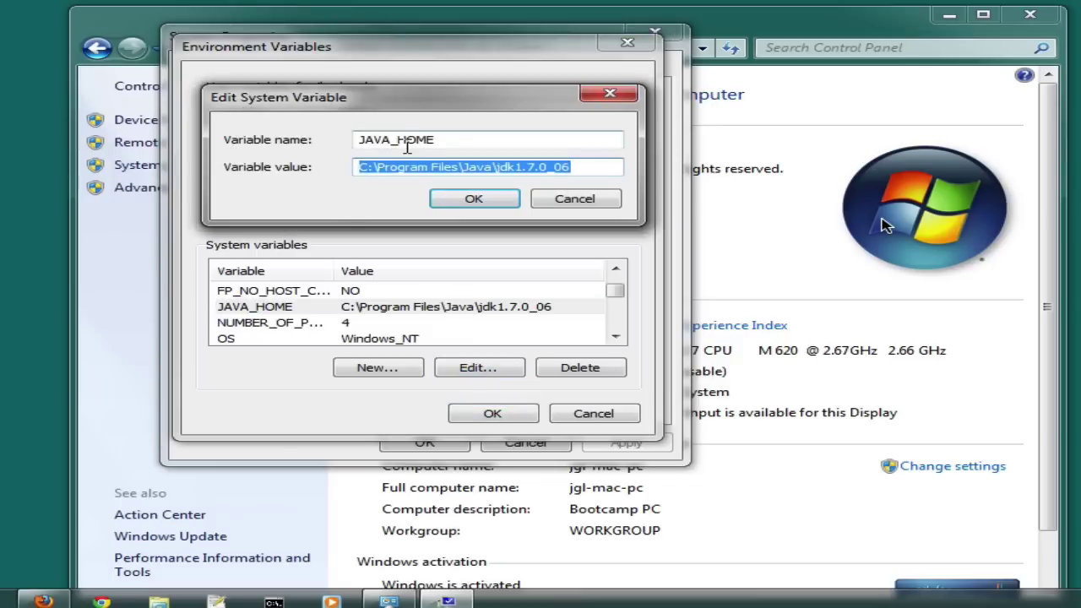
pyautogui.click(408, 145)
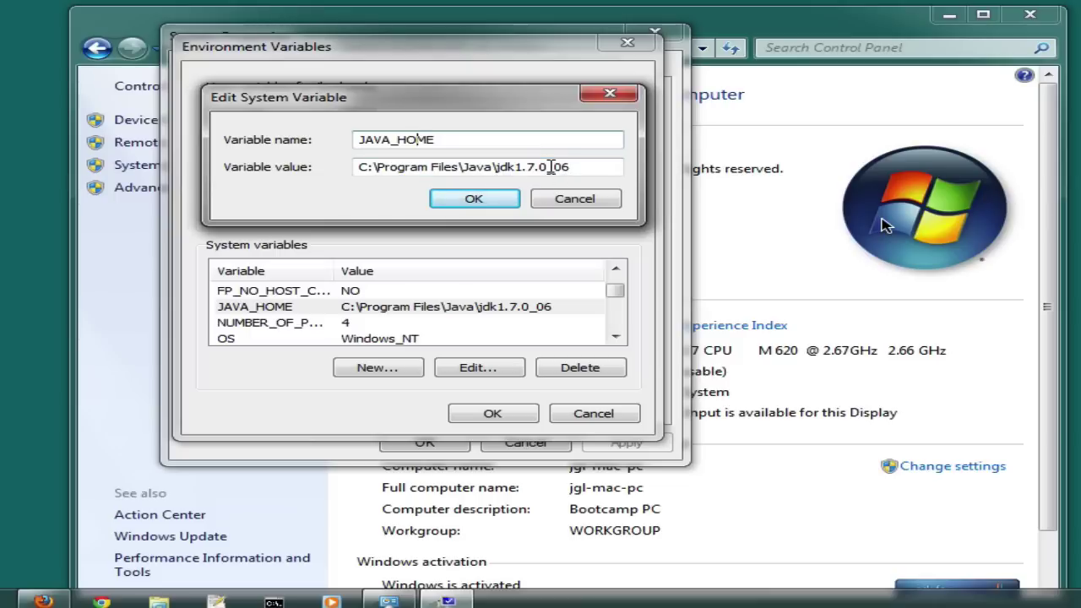
pyautogui.moveTo(551, 167); pyautogui.dragTo(572, 166)
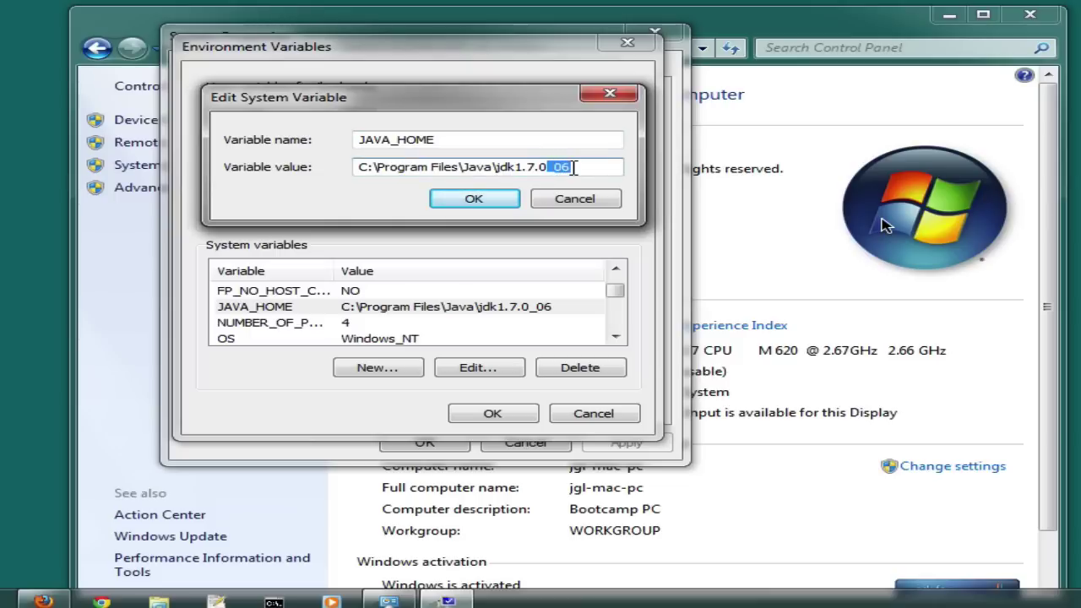
pyautogui.click(574, 168)
pyautogui.moveTo(554, 166); pyautogui.dragTo(569, 166)
pyautogui.write('11')
pyautogui.click(439, 140)
pyautogui.click(580, 201)
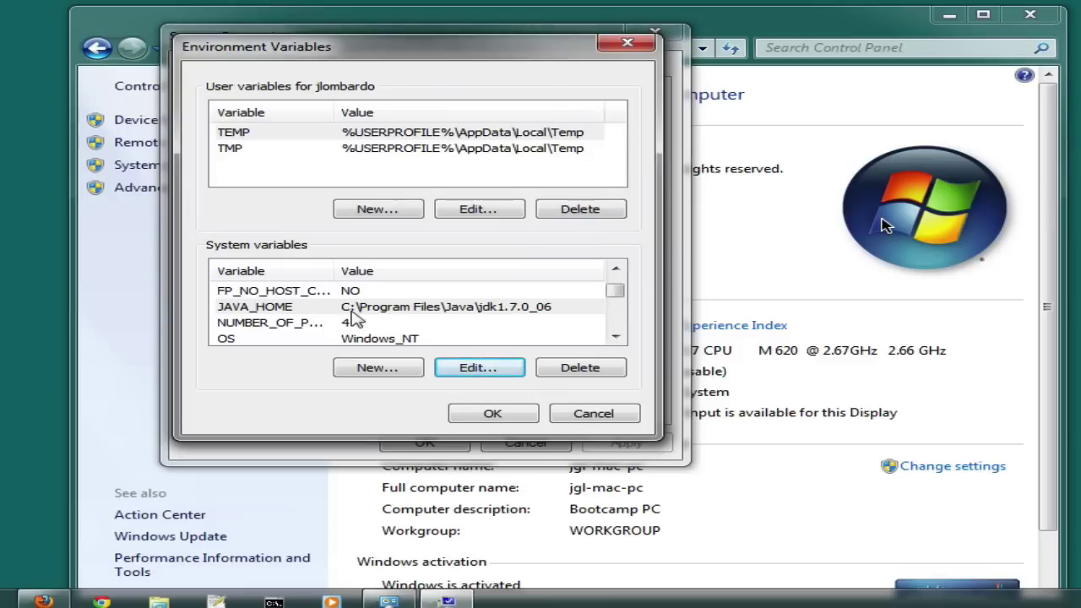
# - Select the Path system variable and open it for editing
pyautogui.click(618, 338)
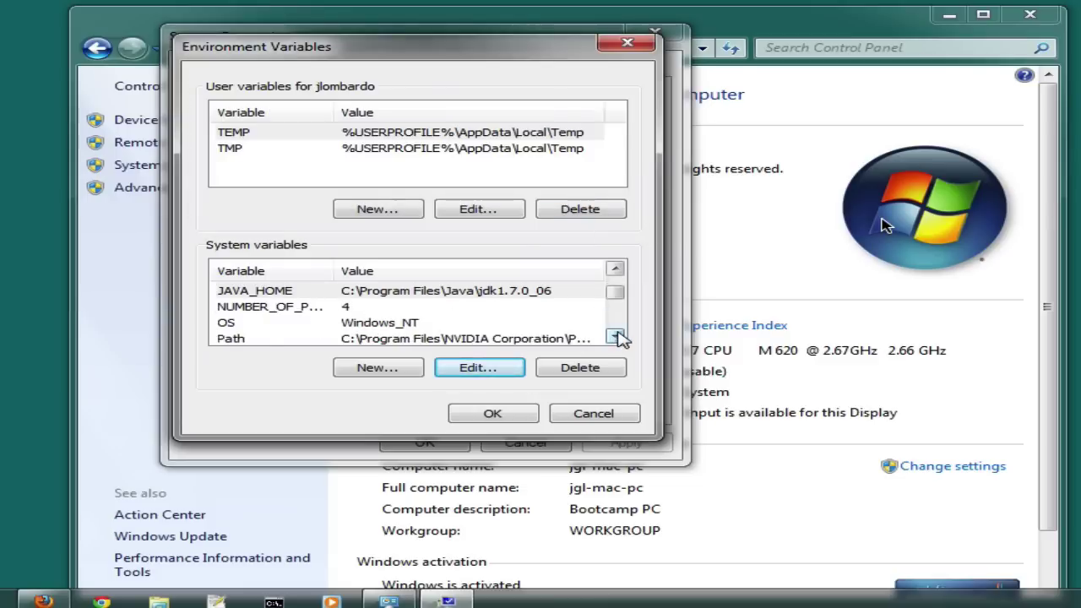
pyautogui.click(617, 338)
pyautogui.click(618, 338)
pyautogui.click(231, 307)
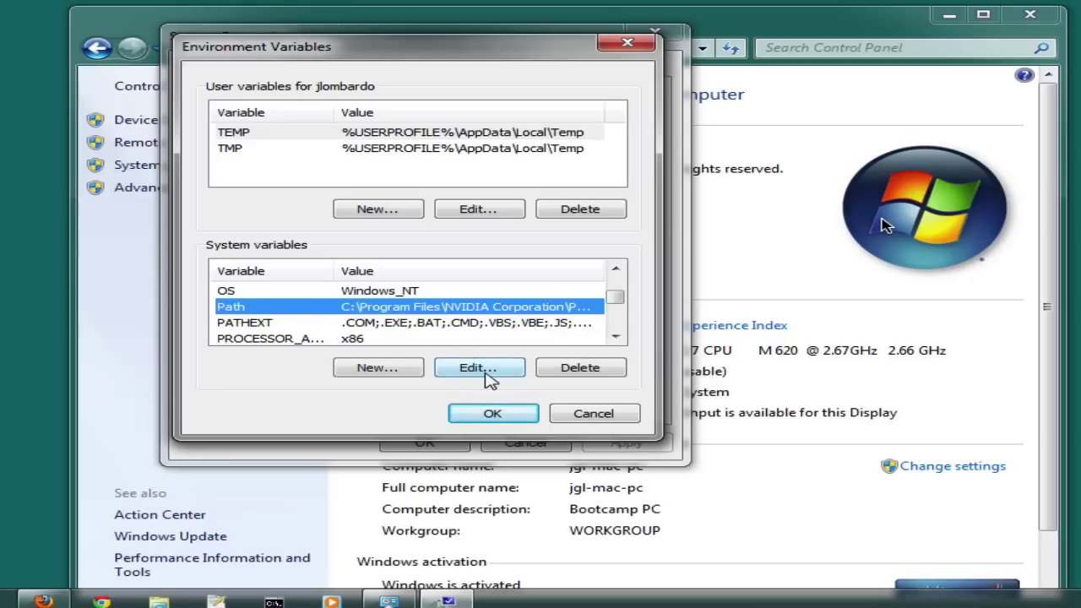
pyautogui.click(488, 374)
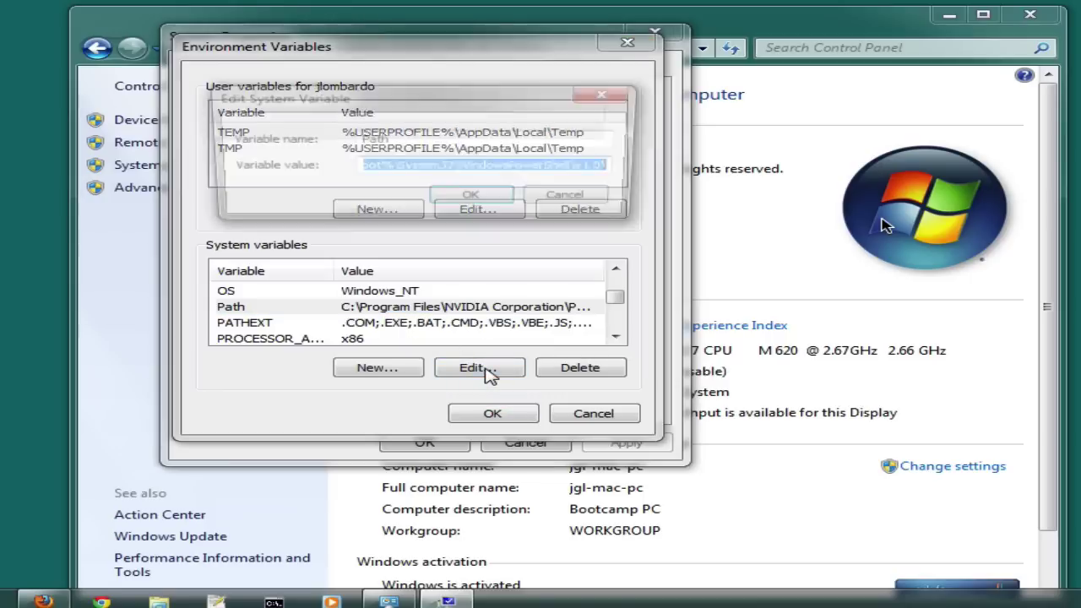
# - Move through the Path value past WindowsPowerShell\v1.0 to the %JAVA_HOME%\bin entry
pyautogui.click(448, 169)
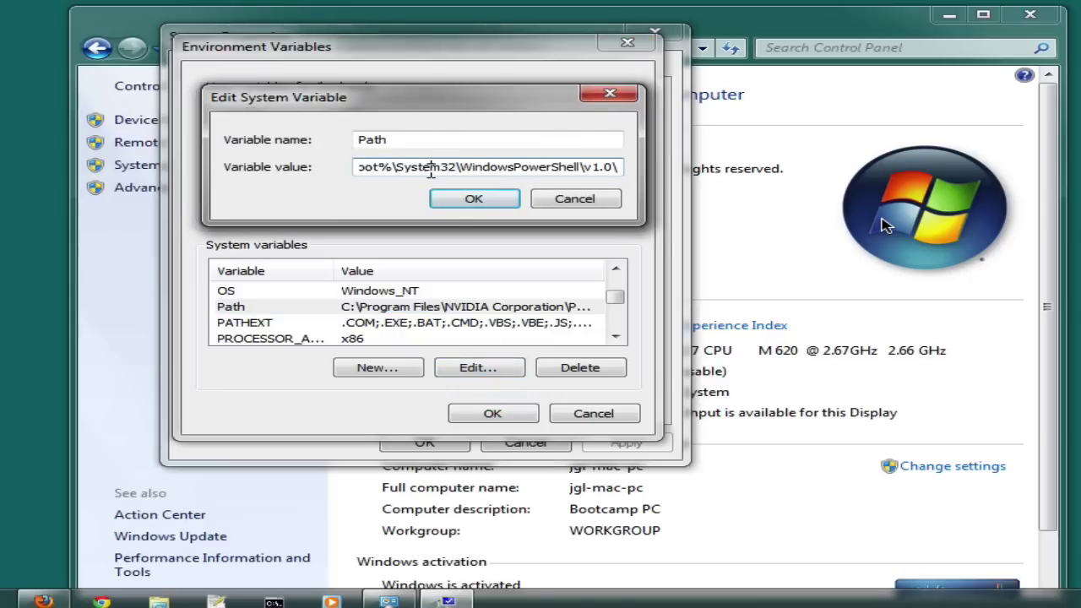
pyautogui.moveTo(431, 169); pyautogui.dragTo(361, 154)
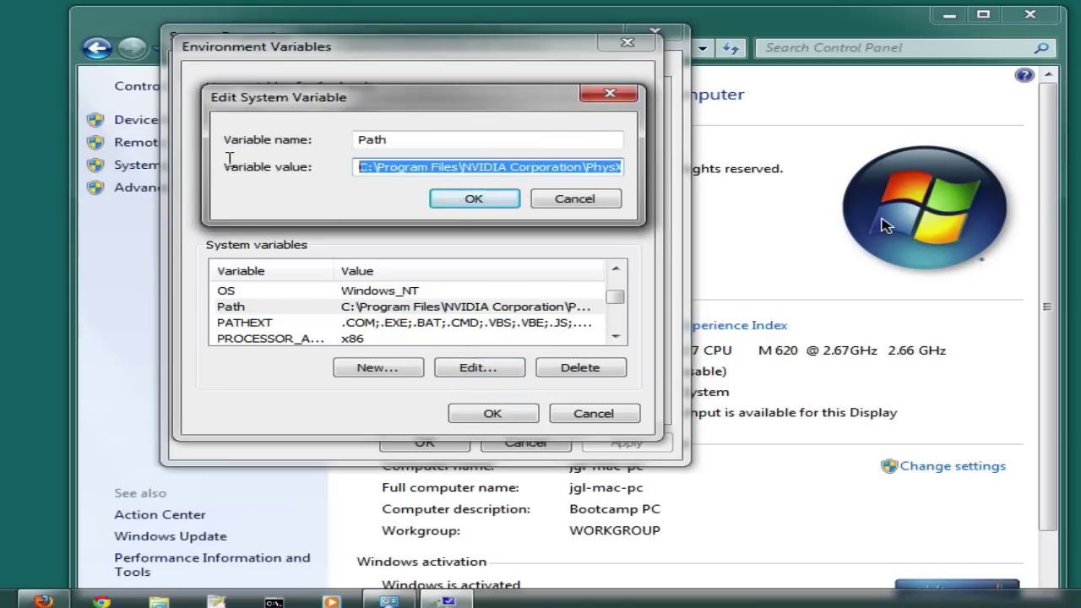
pyautogui.click(376, 164)
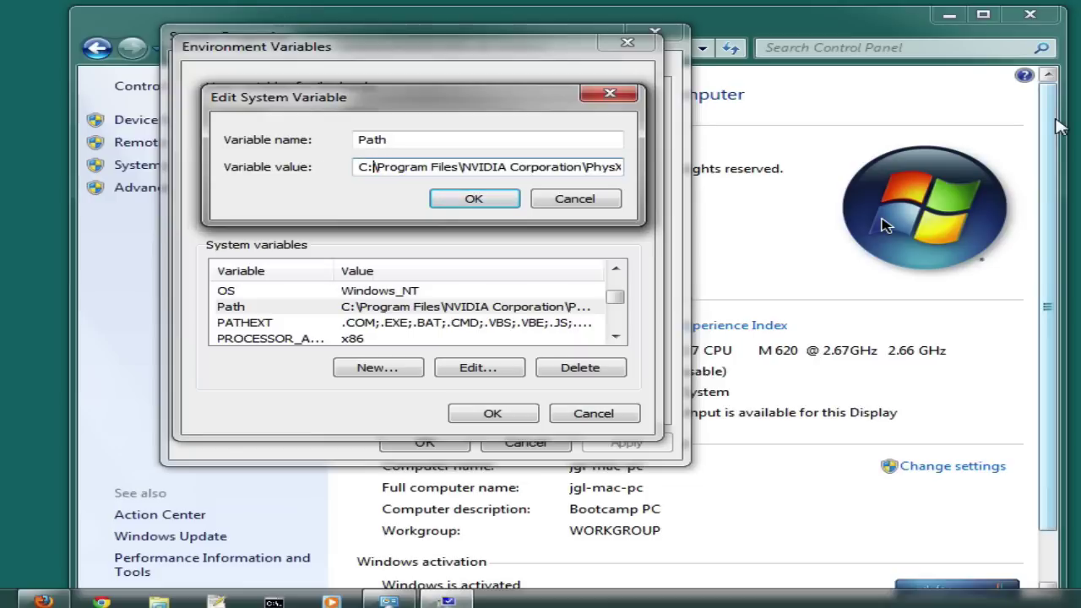
pyautogui.press('Right')
pyautogui.press('Right')
pyautogui.press('Right')
pyautogui.press('Right')
pyautogui.press('Right')
pyautogui.press('Right')
pyautogui.press('Right')
pyautogui.press('Right')
pyautogui.press('Right')
pyautogui.press('Right')
pyautogui.press('Right')
pyautogui.press('Right')
pyautogui.press('Right')
pyautogui.press('Right')
pyautogui.press('Right')
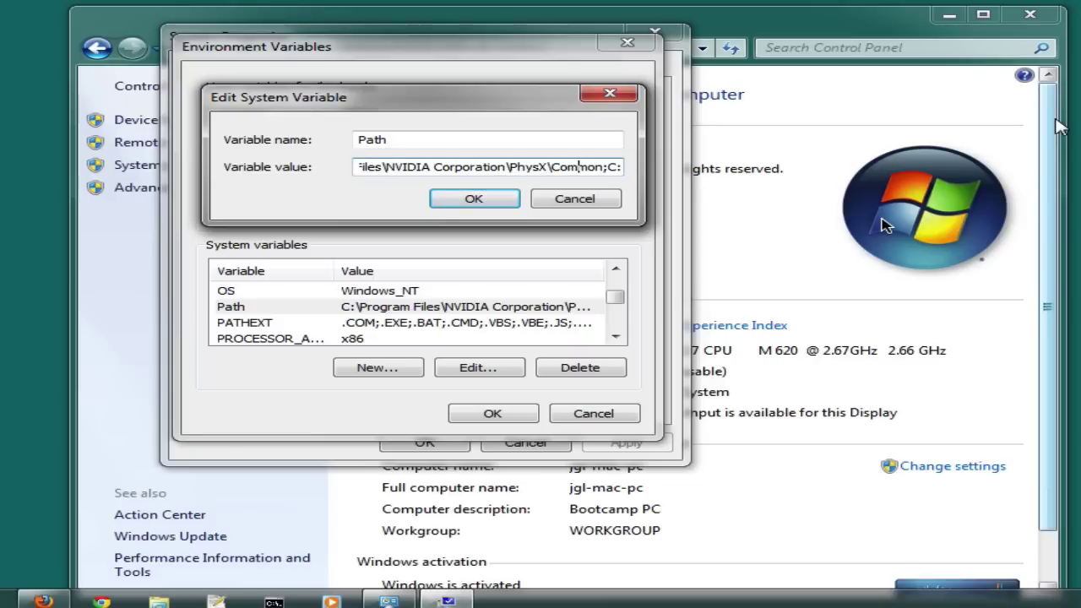
pyautogui.press('Right')
pyautogui.press('Right')
pyautogui.press('Right')
pyautogui.press('Right')
pyautogui.press('Right')
pyautogui.press('Right')
pyautogui.press('Right')
pyautogui.press('Right')
pyautogui.press('Right')
pyautogui.press('Right')
pyautogui.press('Right')
pyautogui.press('Right')
pyautogui.press('Right')
pyautogui.press('Right')
pyautogui.press('Right')
pyautogui.press('Right')
pyautogui.press('Right')
pyautogui.press('Right')
pyautogui.press('Right')
pyautogui.press('Right')
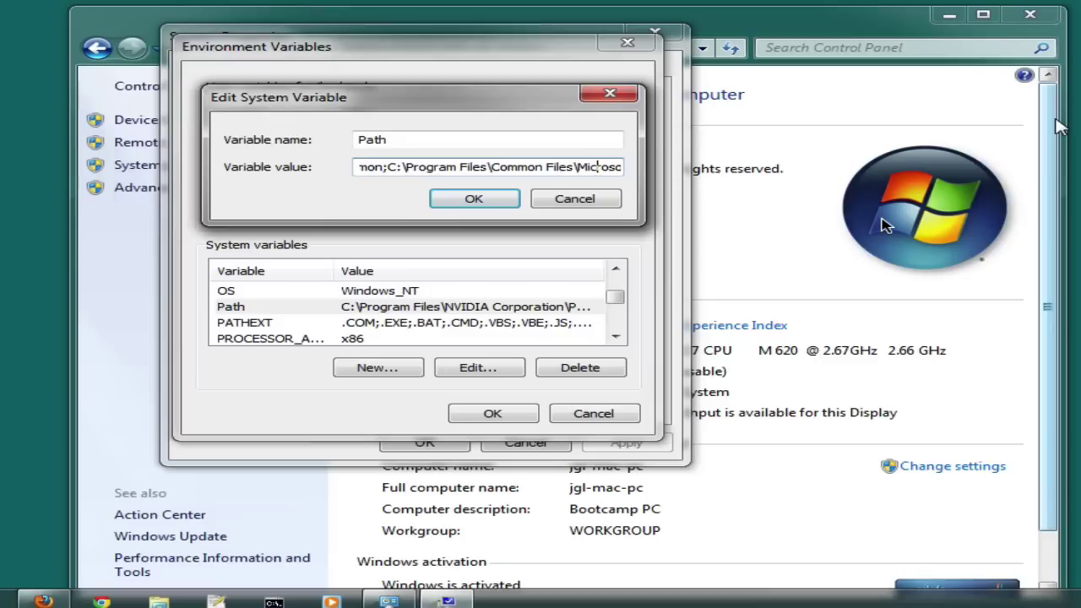
pyautogui.press('Right')
pyautogui.press('Right')
pyautogui.press('Right')
pyautogui.press('Right')
pyautogui.press('Right')
pyautogui.press('Right')
pyautogui.press('Right')
pyautogui.press('Right')
pyautogui.press('Right')
pyautogui.press('Right')
pyautogui.press('Right')
pyautogui.press('Right')
pyautogui.press('Right')
pyautogui.press('Right')
pyautogui.press('Right')
pyautogui.press('Right')
pyautogui.press('Right')
pyautogui.press('Right')
pyautogui.press('Right')
pyautogui.press('Right')
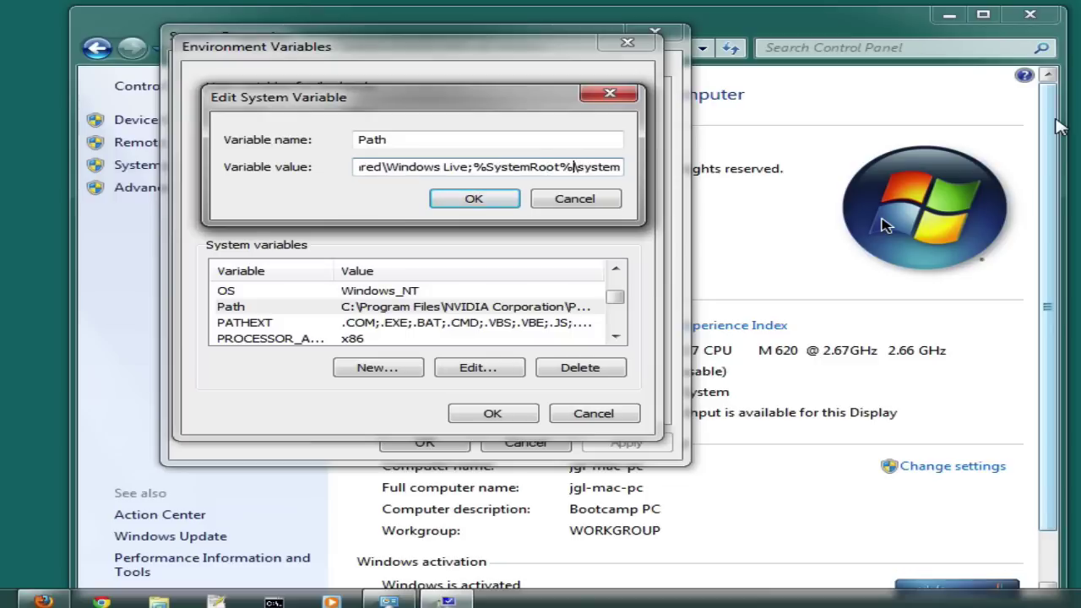
pyautogui.press('Right')
pyautogui.press('Right')
pyautogui.press('Right')
pyautogui.press('Right')
pyautogui.press('Right')
pyautogui.press('Right')
pyautogui.press('Right')
pyautogui.press('Right')
pyautogui.press('Right')
pyautogui.press('Right')
pyautogui.press('Right')
pyautogui.press('Right')
pyautogui.press('Right')
pyautogui.press('Right')
pyautogui.press('Right')
pyautogui.press('Right')
pyautogui.press('Right')
pyautogui.press('Right')
pyautogui.press('Right')
pyautogui.press('Right')
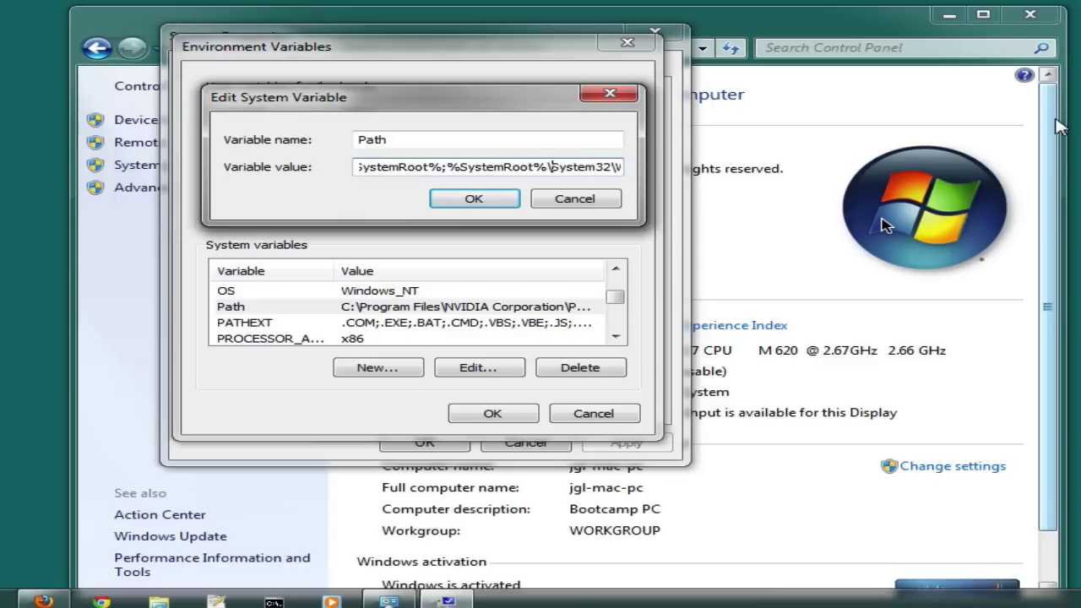
pyautogui.press('Right')
pyautogui.press('Right')
pyautogui.press('Right')
pyautogui.press('Right')
pyautogui.press('Right')
pyautogui.press('Right')
pyautogui.press('Right')
pyautogui.press('Right')
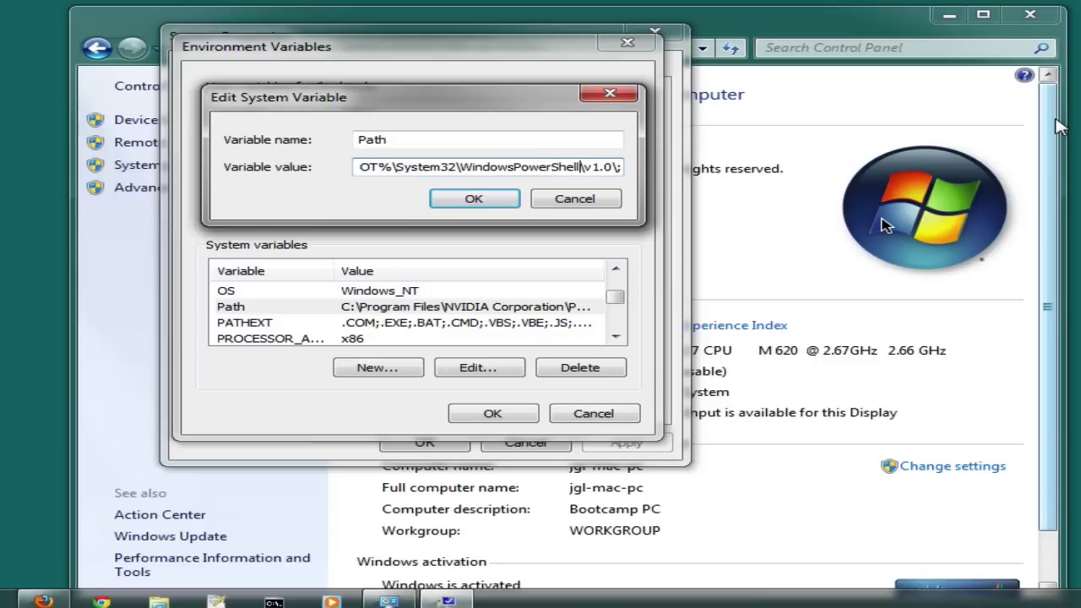
pyautogui.press('Right')
pyautogui.press('Right')
pyautogui.press('Right')
pyautogui.press('Right')
pyautogui.press('Right')
pyautogui.press('Right')
pyautogui.press('Right')
pyautogui.press('Right')
pyautogui.press('Right')
pyautogui.press('Right')
pyautogui.press('Right')
pyautogui.press('Right')
pyautogui.press('Right')
pyautogui.press('Right')
pyautogui.press('Right')
pyautogui.press('Right')
pyautogui.press('Right')
pyautogui.press('Right')
pyautogui.press('Right')
pyautogui.press('Right')
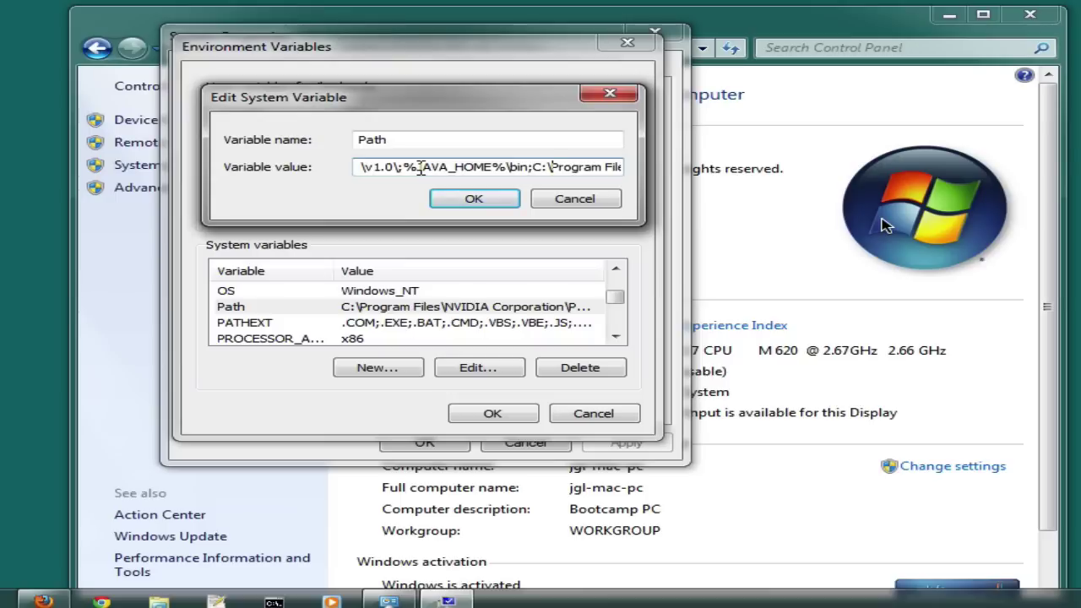
# - Highlight JAVA_HOME and its surrounding % signs in the Path value to explain them
pyautogui.moveTo(420, 167); pyautogui.dragTo(491, 168)
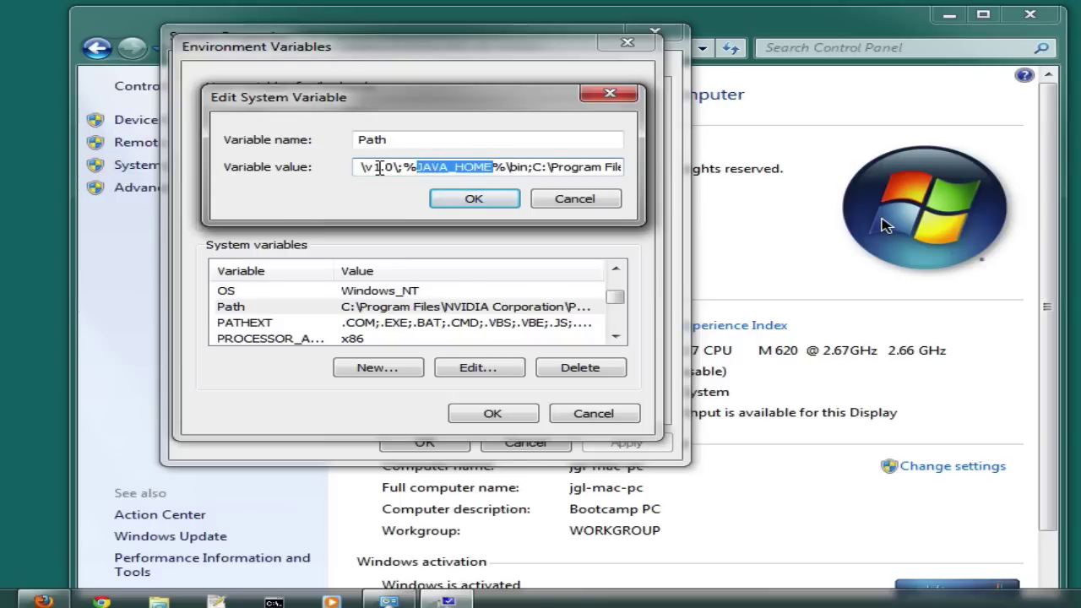
pyautogui.click(435, 164)
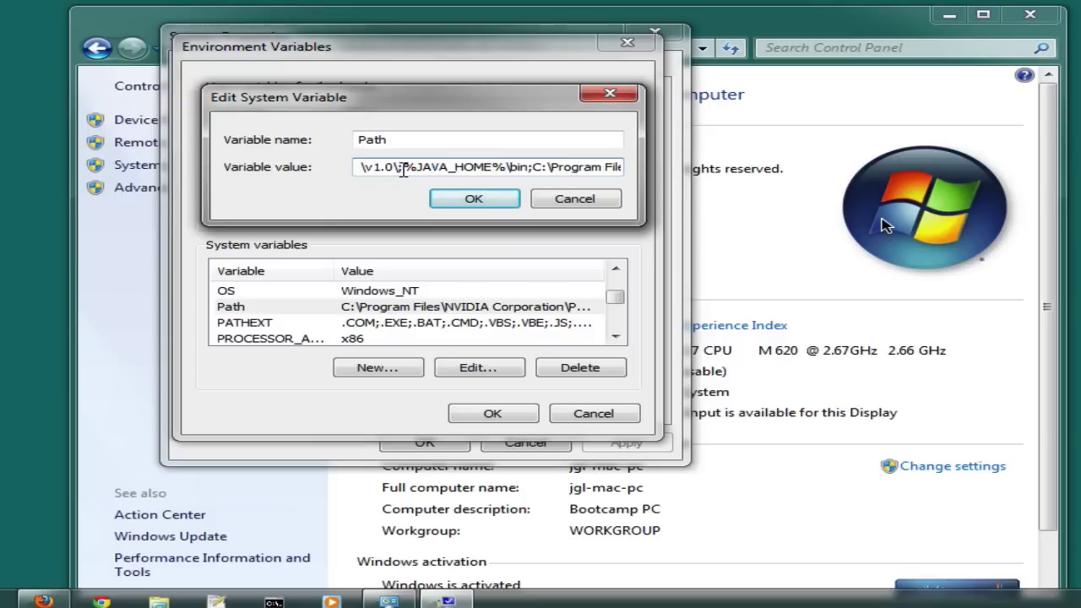
pyautogui.moveTo(403, 169); pyautogui.dragTo(414, 171)
pyautogui.moveTo(493, 169); pyautogui.dragTo(504, 168)
pyautogui.click(500, 166)
# - Highlight the \bin part and the closing semicolon, then accept the Path edit with OK
pyautogui.moveTo(512, 163); pyautogui.dragTo(523, 163)
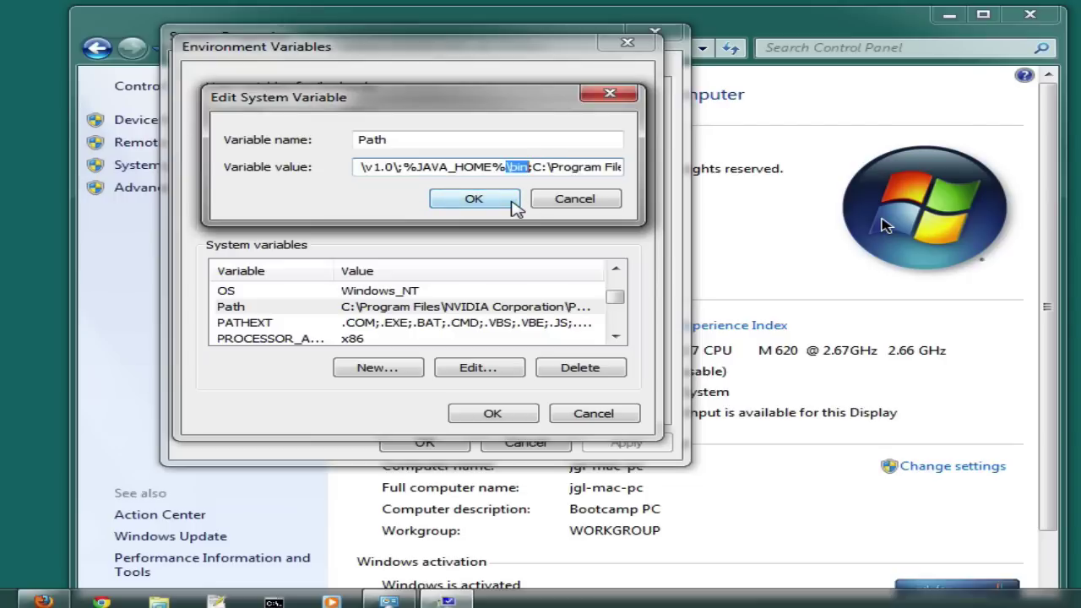
pyautogui.click(475, 167)
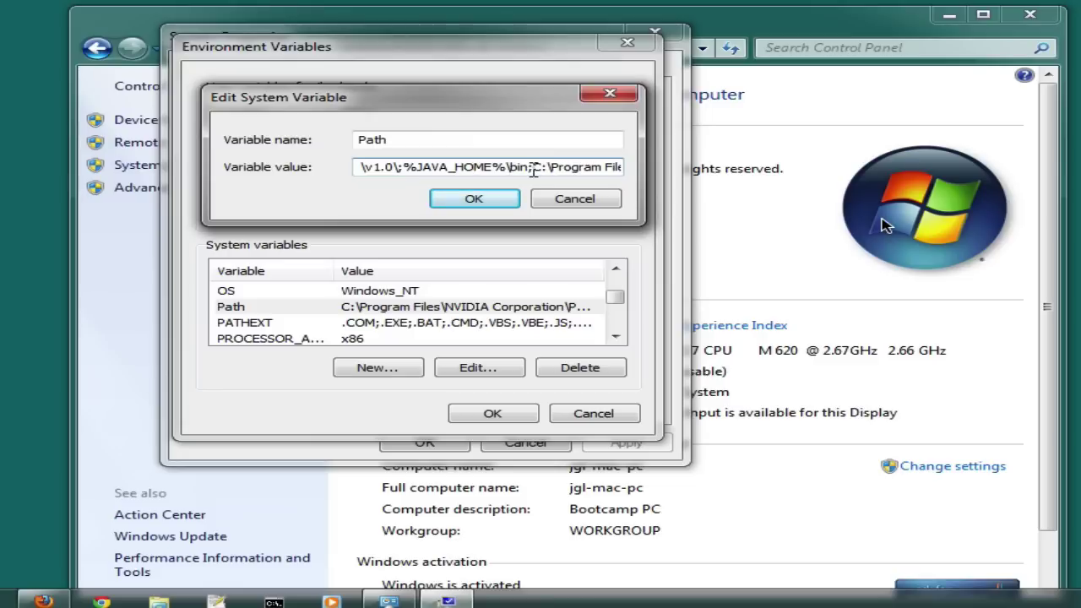
pyautogui.moveTo(533, 171); pyautogui.dragTo(517, 169)
pyautogui.click(493, 166)
pyautogui.click(493, 166)
pyautogui.click(500, 199)
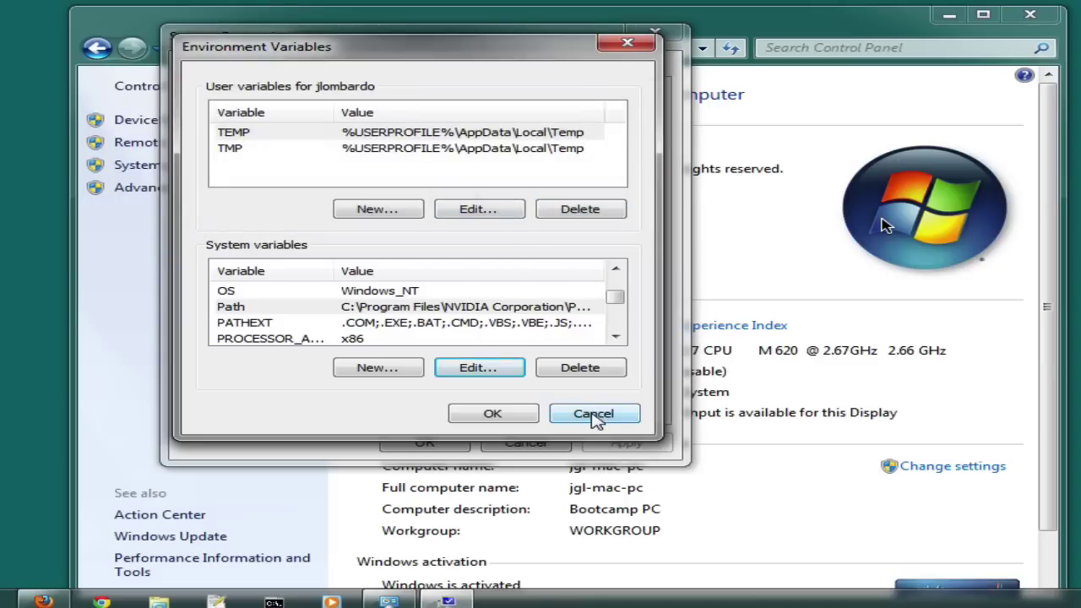
# - Confirm Environment Variables and System Properties with OK, and close the System window
pyautogui.click(493, 413)
pyautogui.click(404, 447)
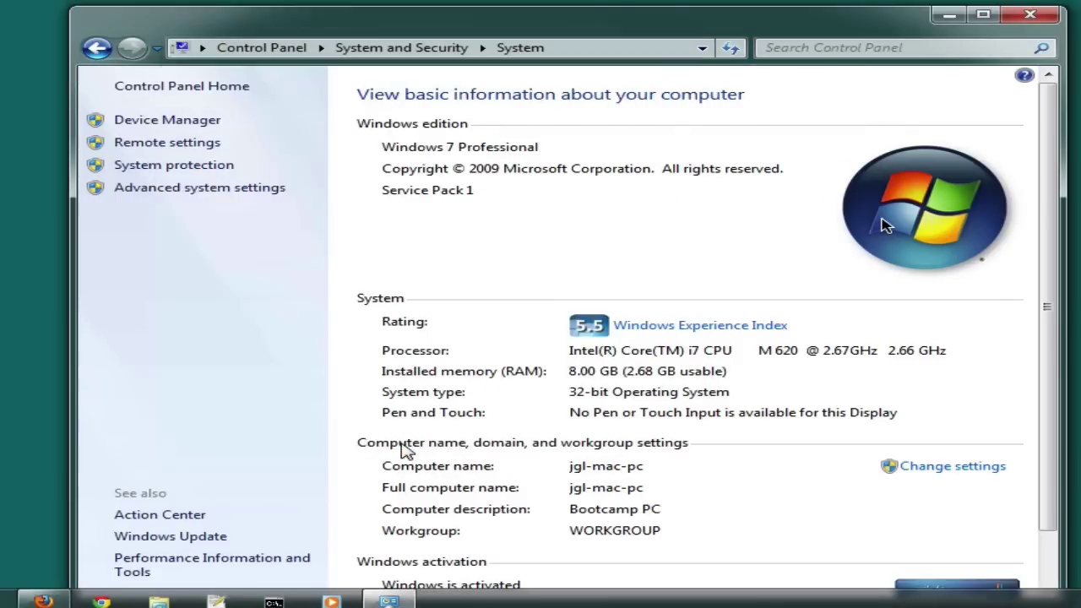
pyautogui.click(1030, 14)
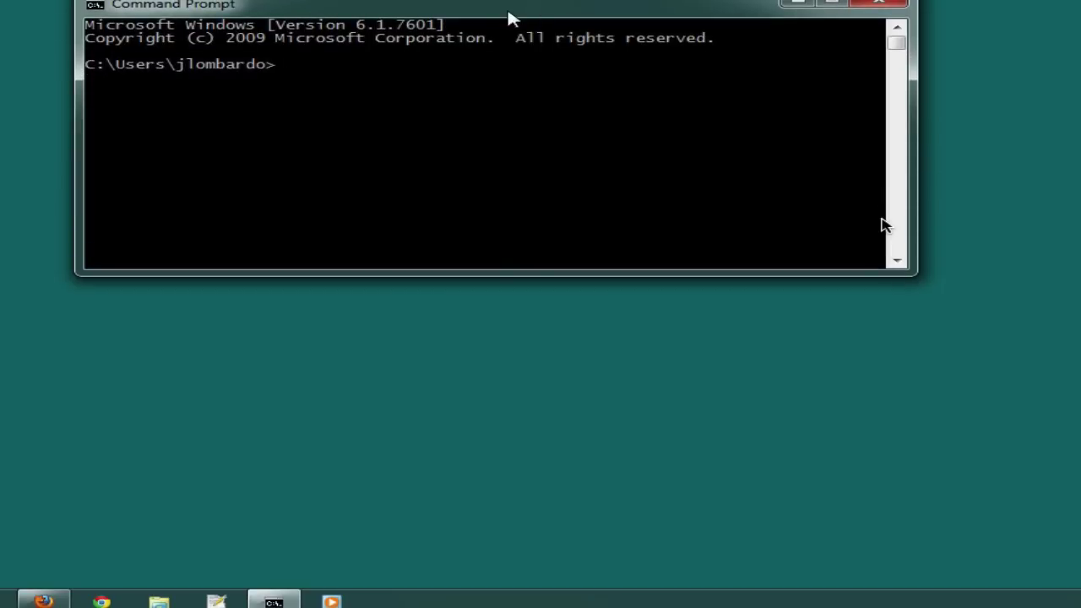
# - Run java -version and javac -version in Command Prompt to check installed Java versions
pyautogui.moveTo(508, 12); pyautogui.dragTo(469, 52)
pyautogui.write('ja')
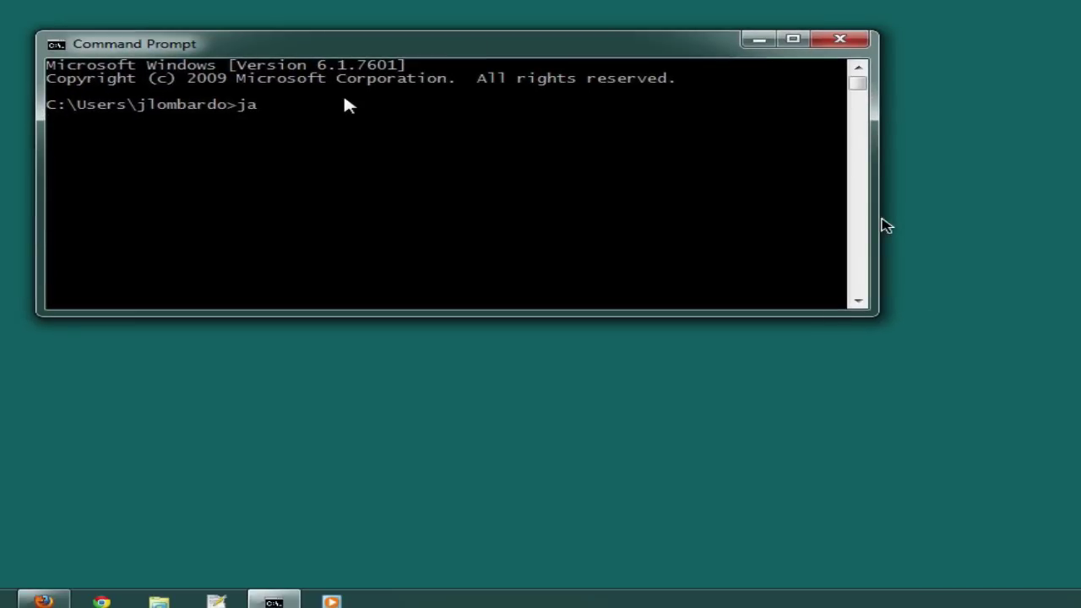
pyautogui.write('va -version')
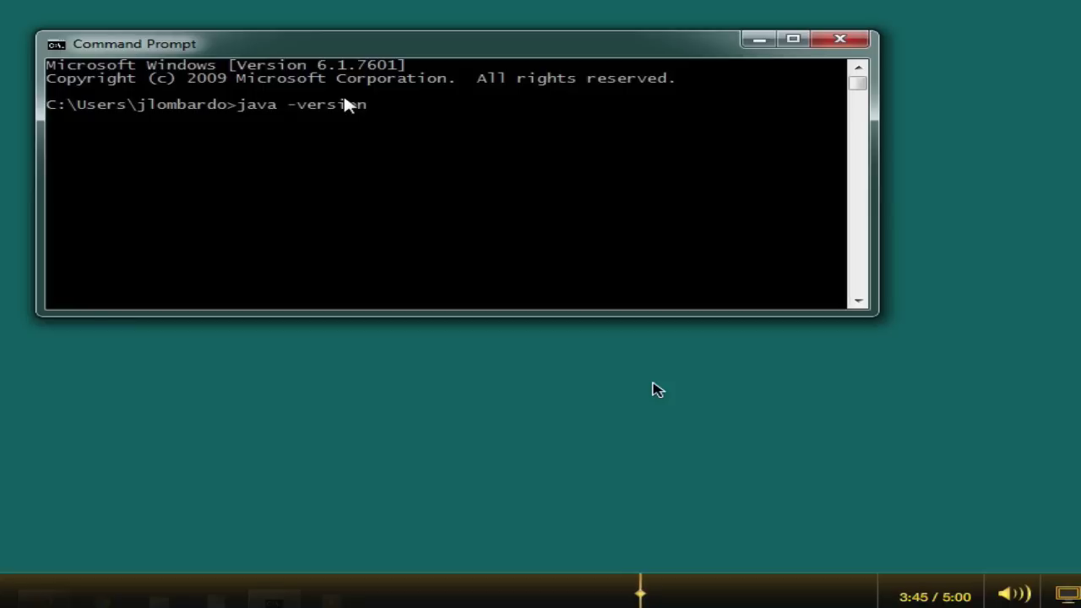
pyautogui.press('Return')
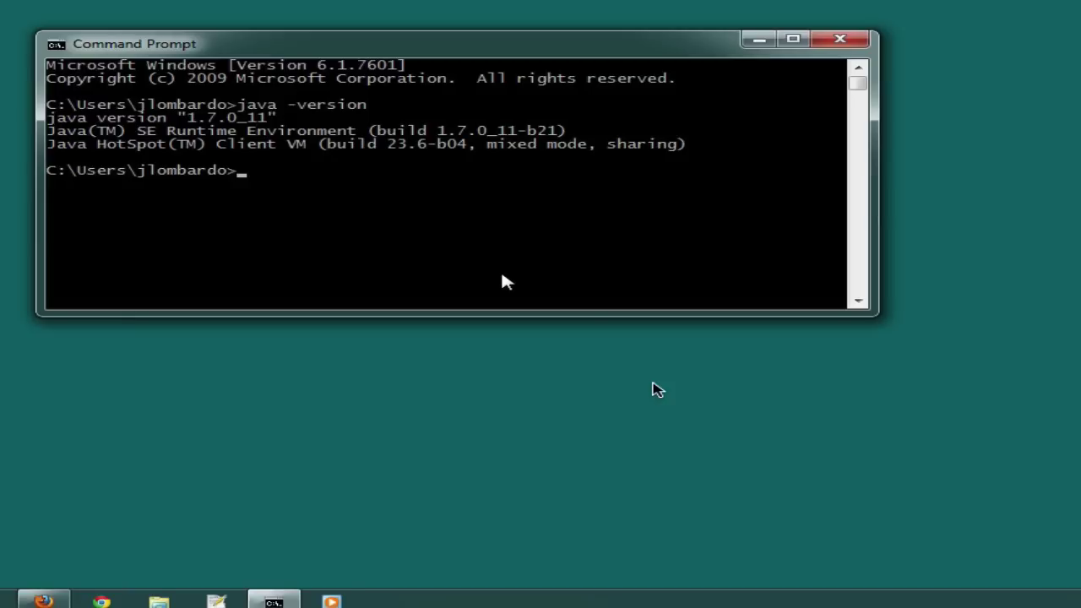
pyautogui.write('javac -version')
pyautogui.press('Return')
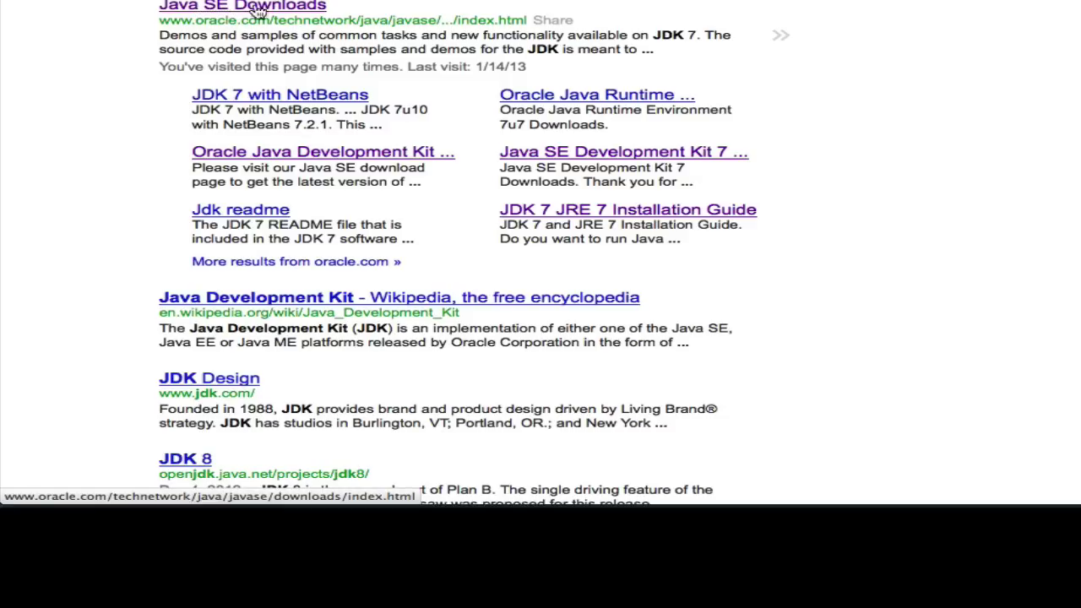
# - Open Oracle's Java SE Downloads page, highlight Java Platform (JDK) 7u11, and scroll to JDK 7 Docs
pyautogui.click(258, 8)
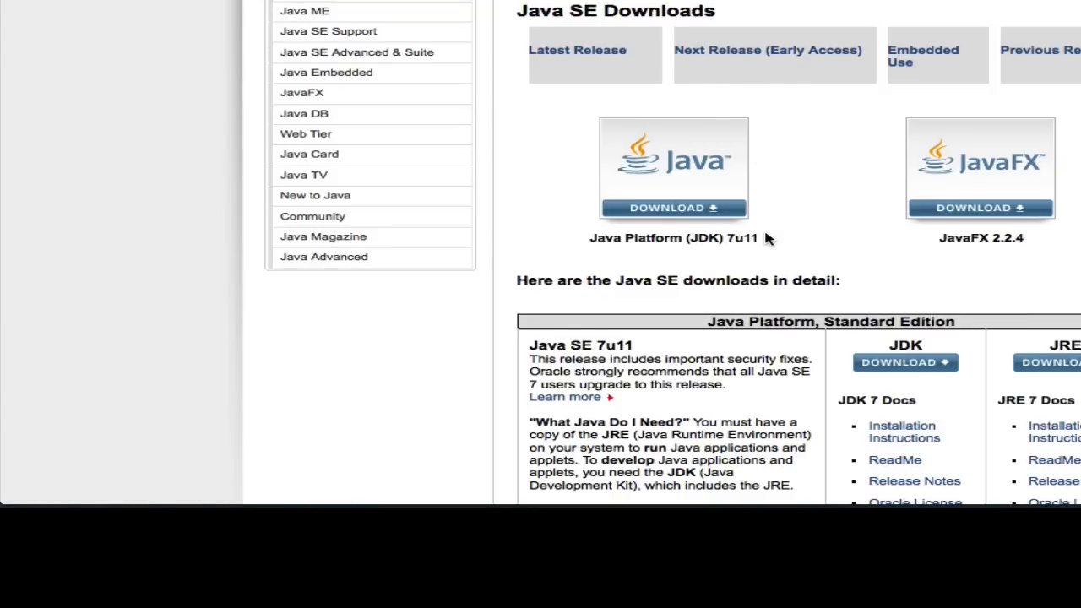
pyautogui.moveTo(765, 239); pyautogui.dragTo(589, 247)
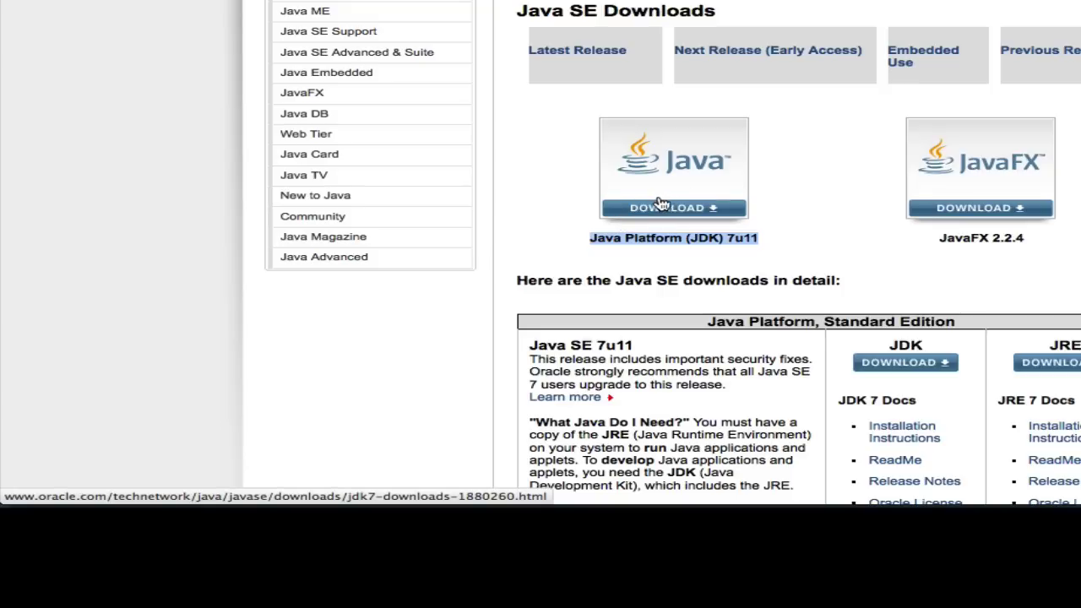
pyautogui.scroll(-2, 545, 182)
pyautogui.scroll(-5, 544, 182)
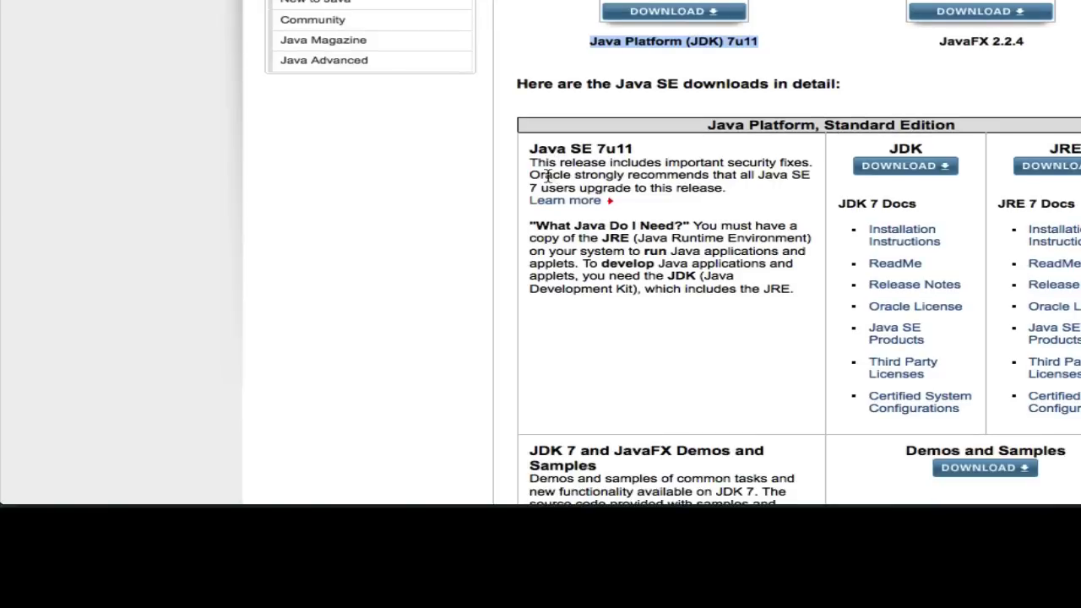
# - Follow Installation Instructions to the Mac link and open JDK 7 Installation for Mac OS X
pyautogui.click(895, 237)
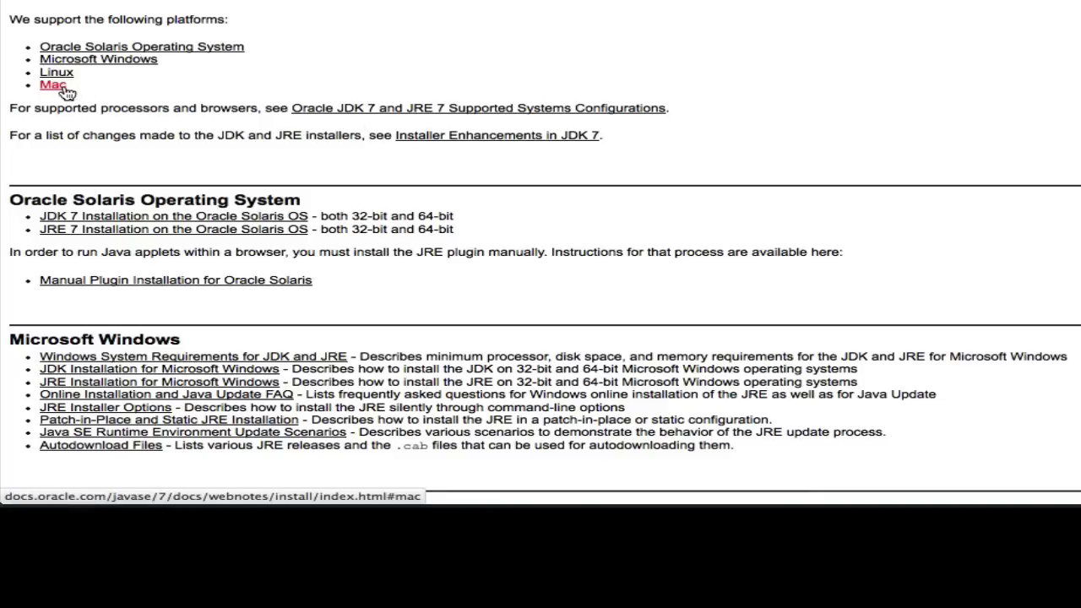
pyautogui.click(65, 90)
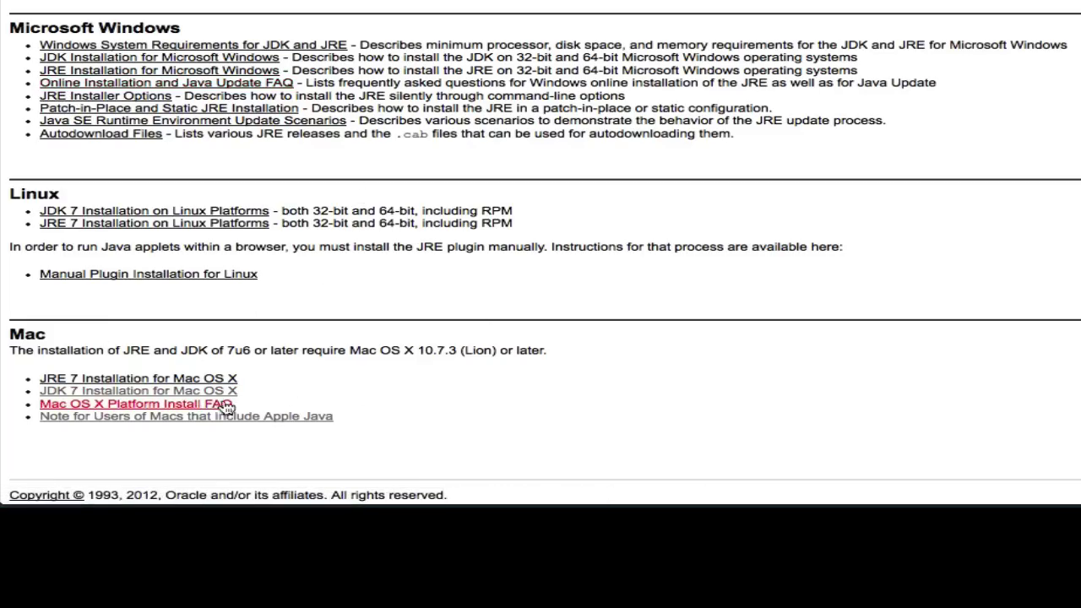
pyautogui.click(145, 393)
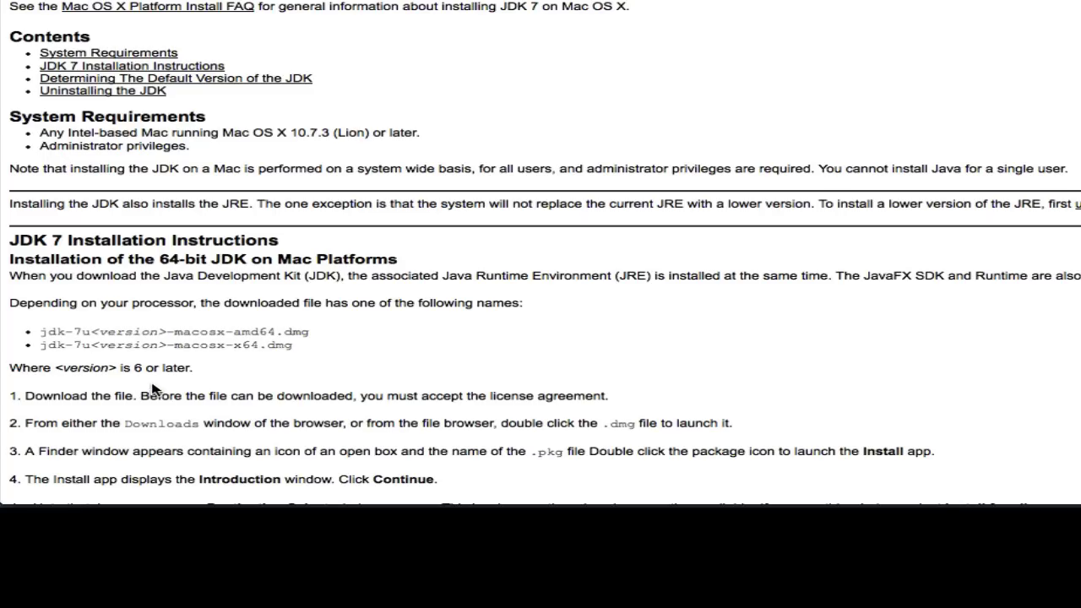
pyautogui.scroll(-10, 153, 270)
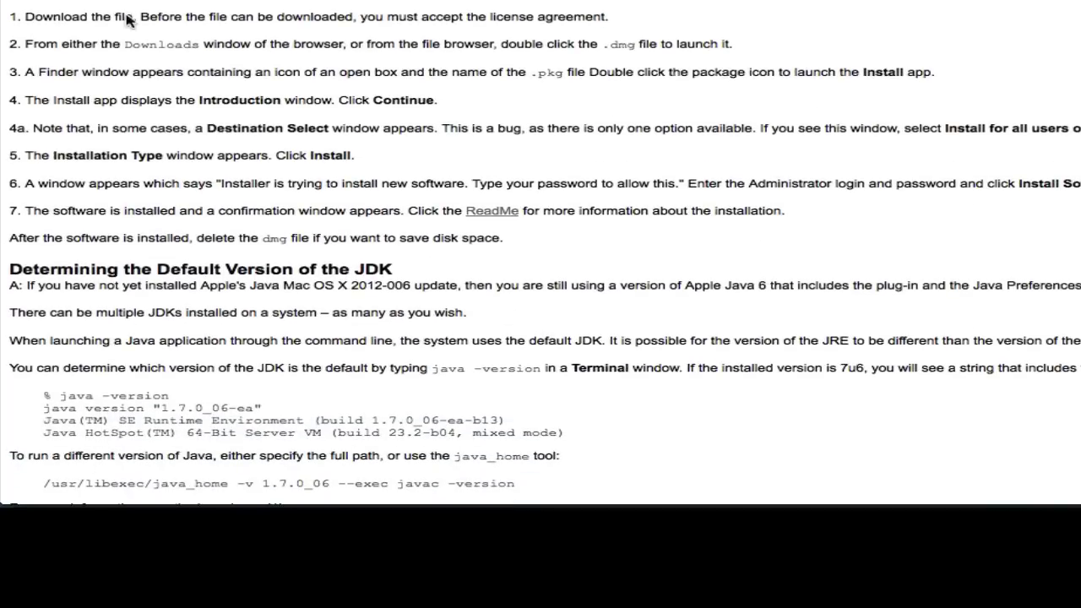